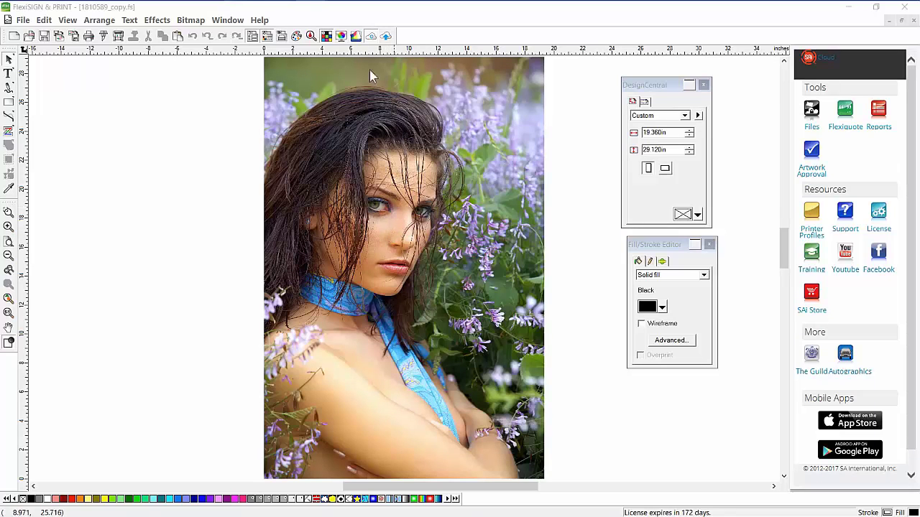
Turn on the colour preview so the portrait photo shows in corrected, brighter colours
click(341, 37)
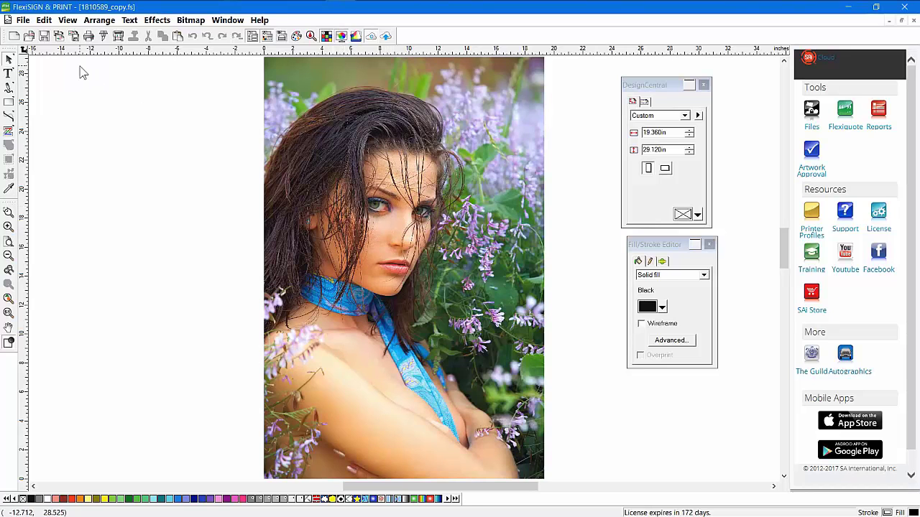
Rotate the RIP and Print job to portrait on the 63.58 in media and bring up the output profiles
click(119, 37)
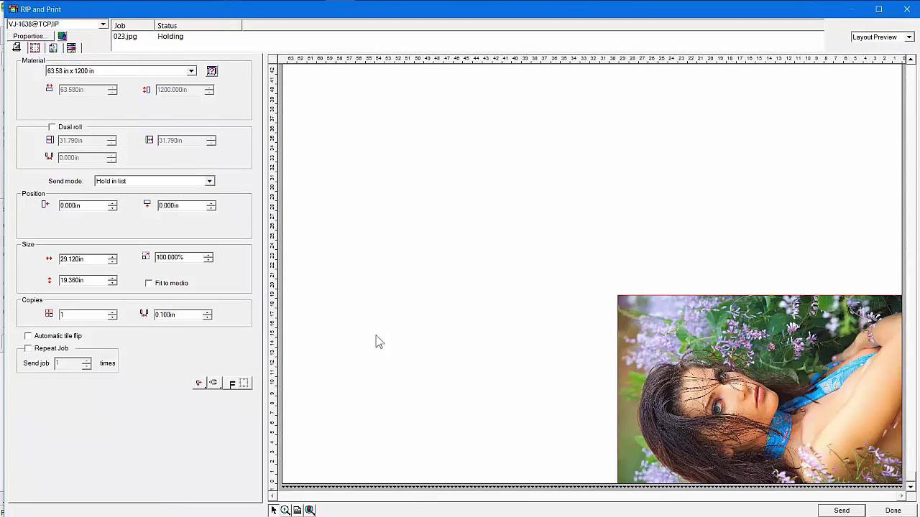
click(216, 388)
click(214, 396)
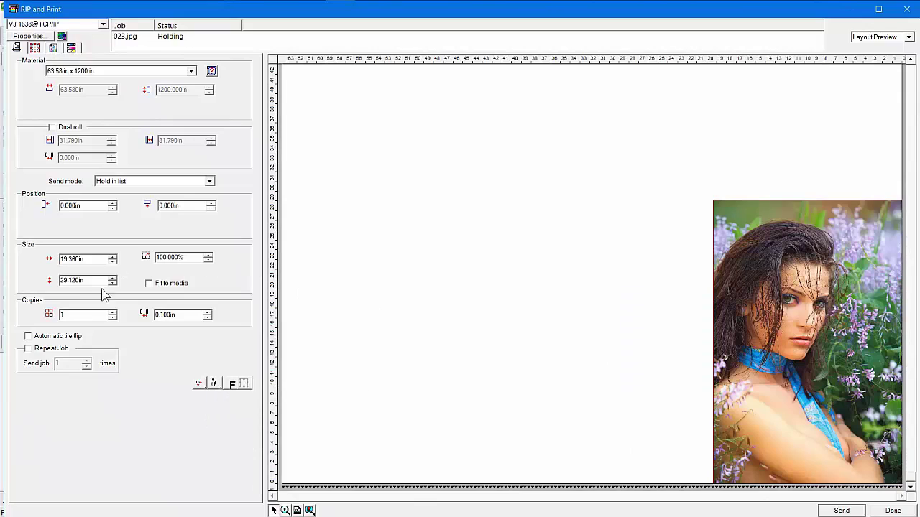
click(54, 51)
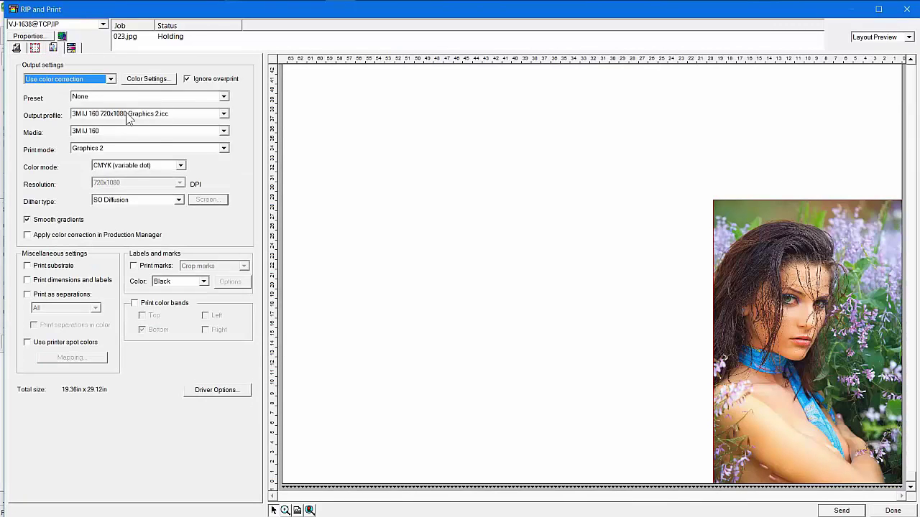
click(129, 117)
Set the output profile to Avery MPI2005 720x720 Banner 2 HS.icc, keeping Banner 2 print mode
scroll(131, 187, down, 5)
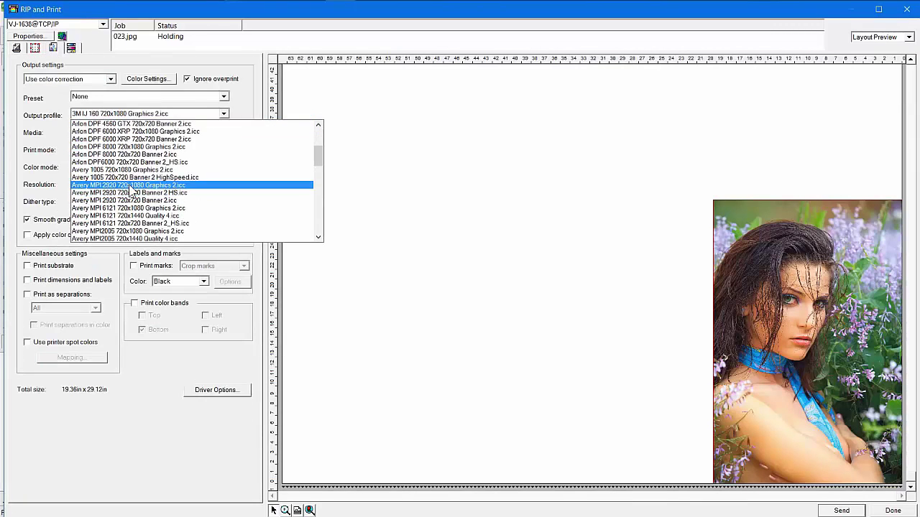
scroll(132, 188, down, 1)
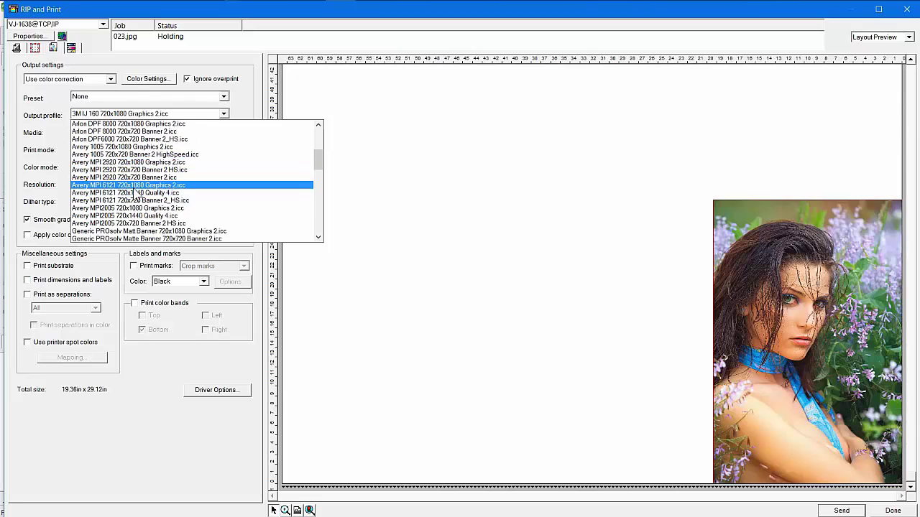
click(135, 223)
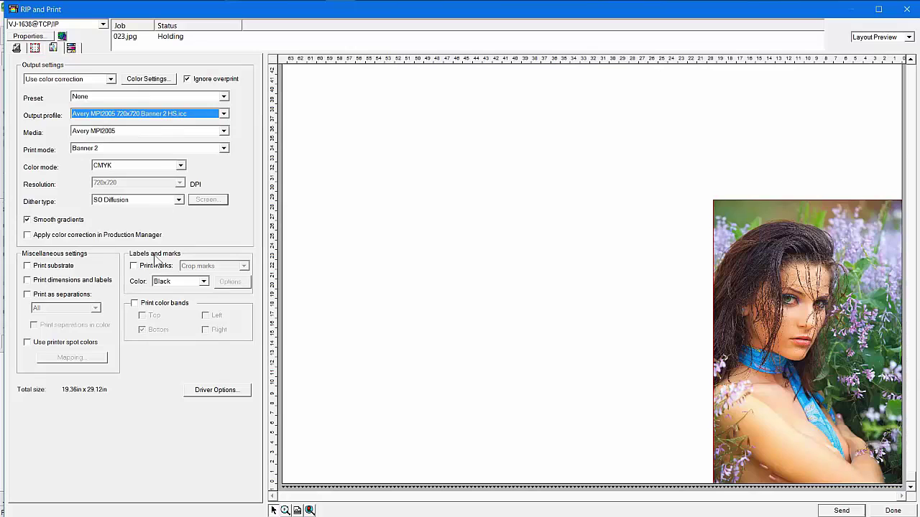
click(105, 148)
click(43, 145)
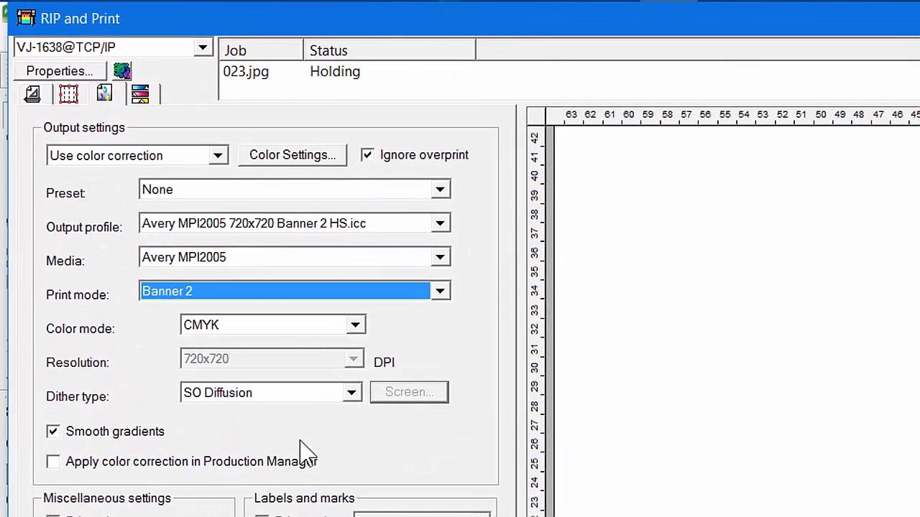
click(32, 93)
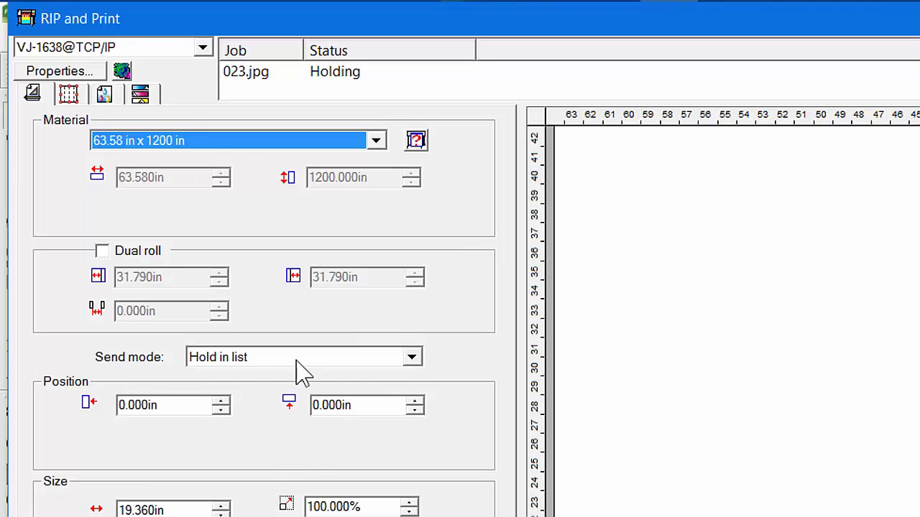
Leave the preset at None and send the job to close the RIP and Print settings
click(105, 97)
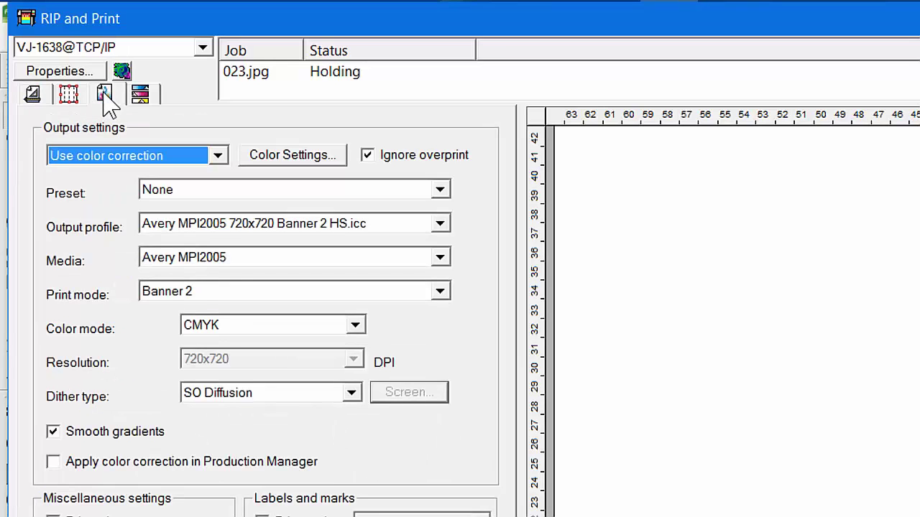
click(165, 190)
click(90, 205)
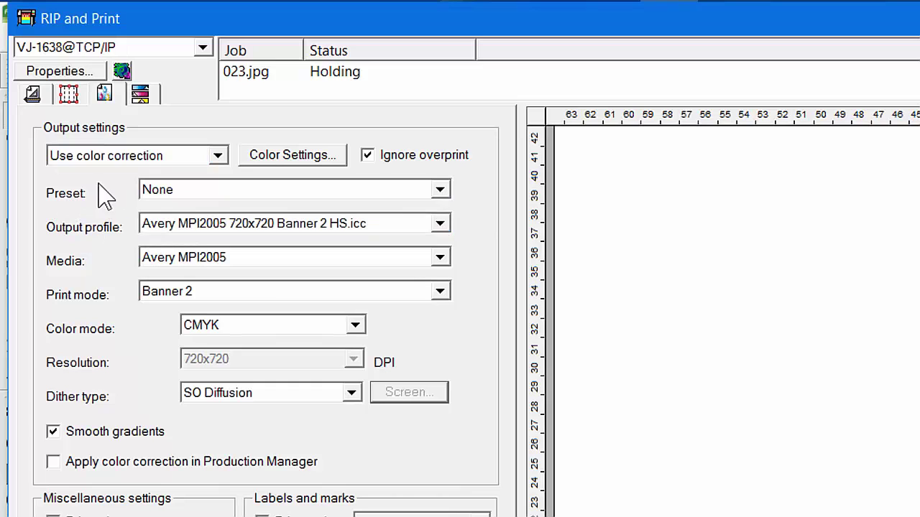
click(165, 191)
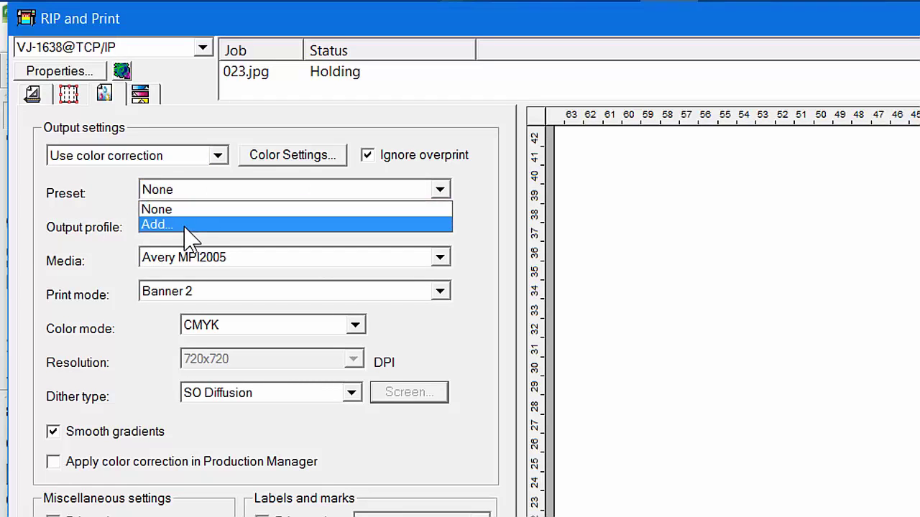
click(106, 194)
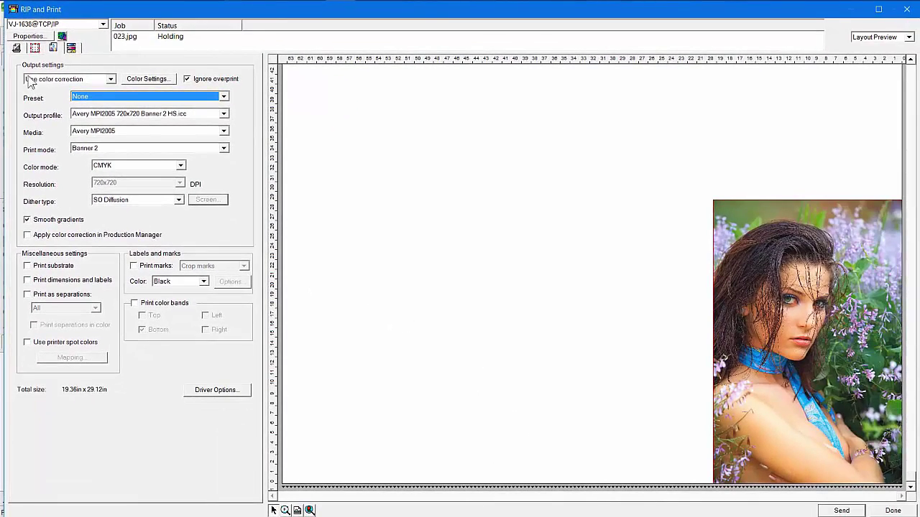
click(17, 48)
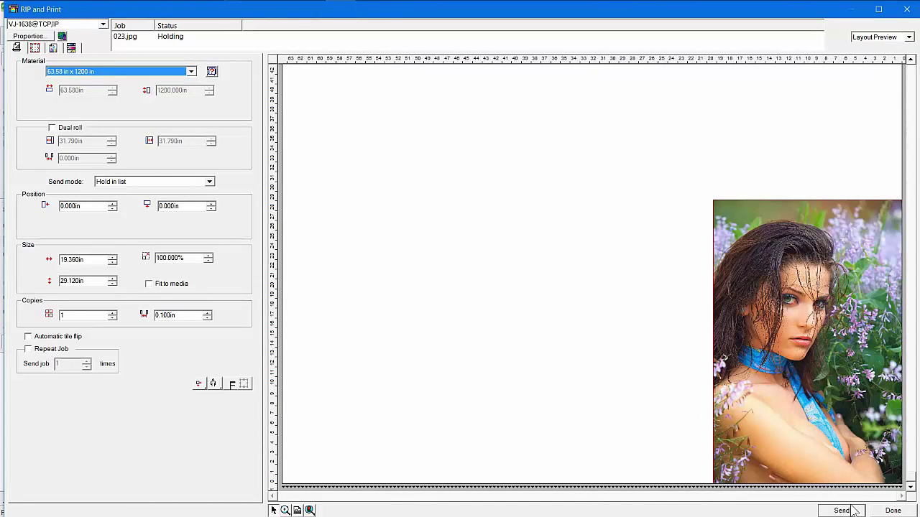
click(894, 511)
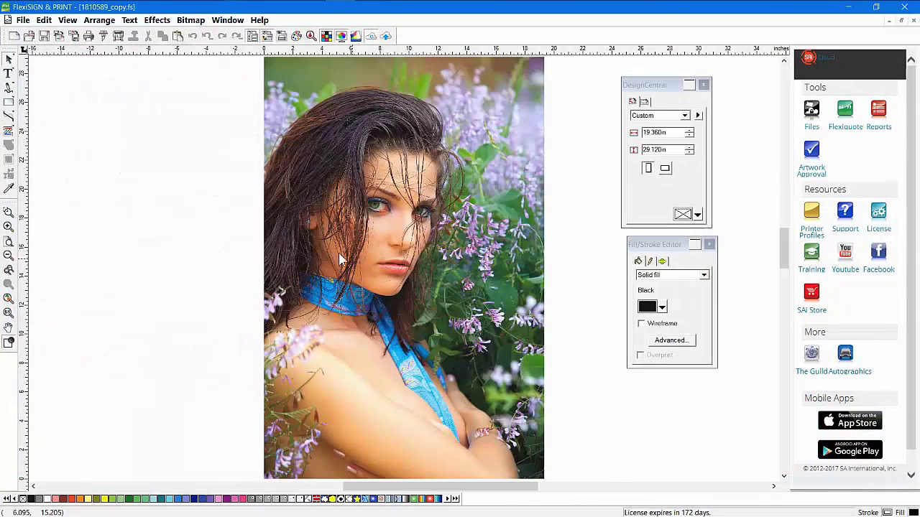
Wait while the document loads into Production Manager
mouse_move(211, 15)
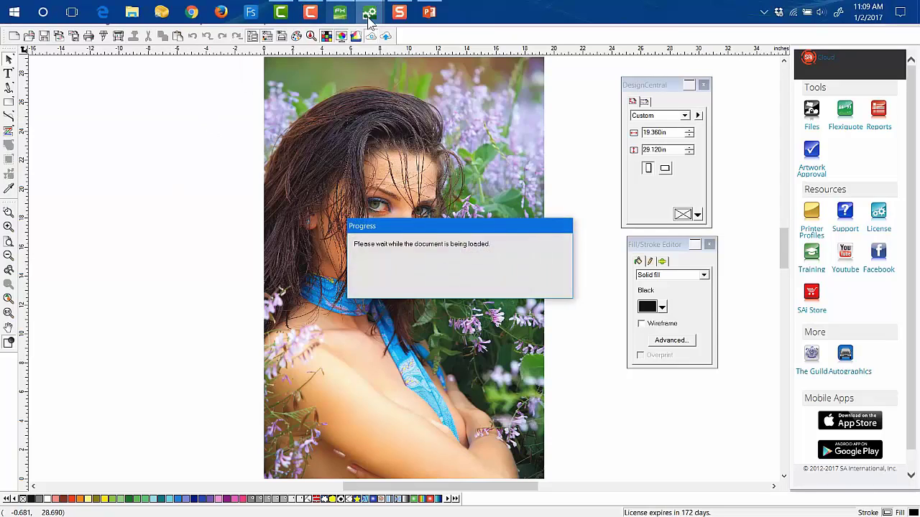
In Production Manager, open the held 1810589_copy job's Job Properties full screen
mouse_move(370, 12)
click(376, 41)
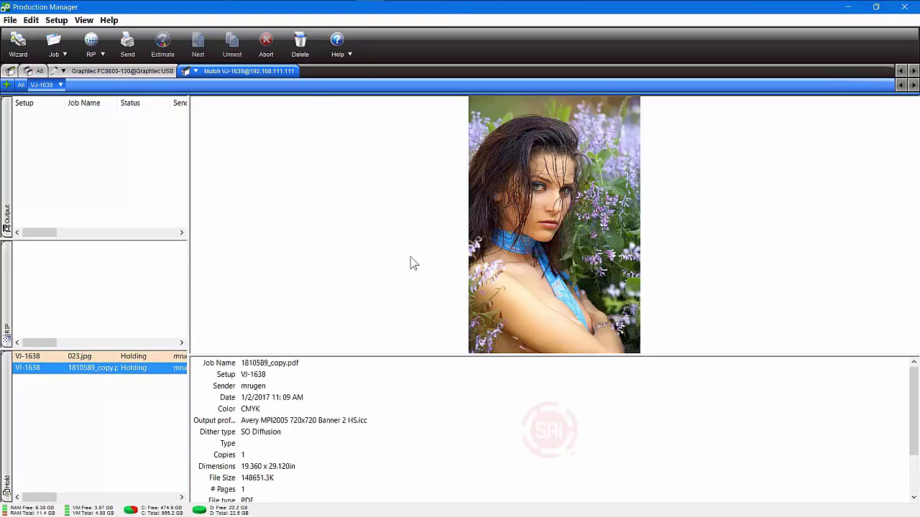
drag(309, 356, 310, 280)
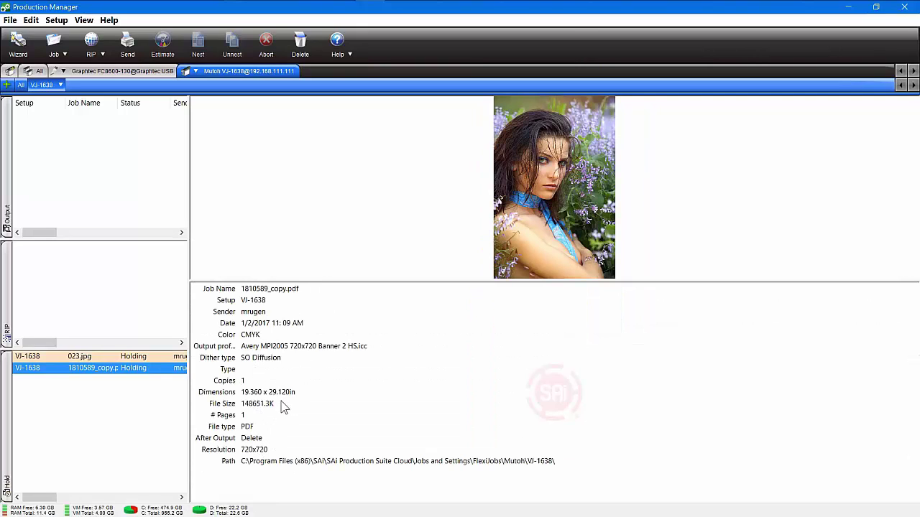
double_click(94, 374)
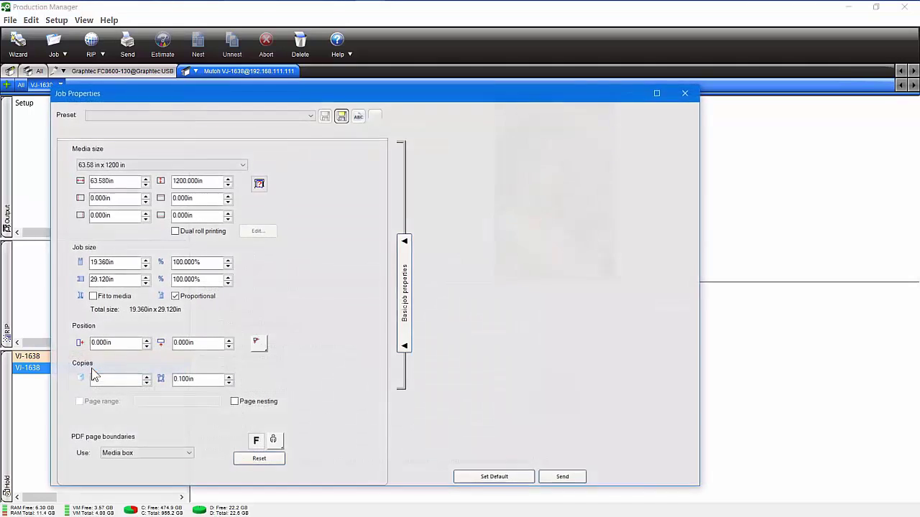
click(657, 93)
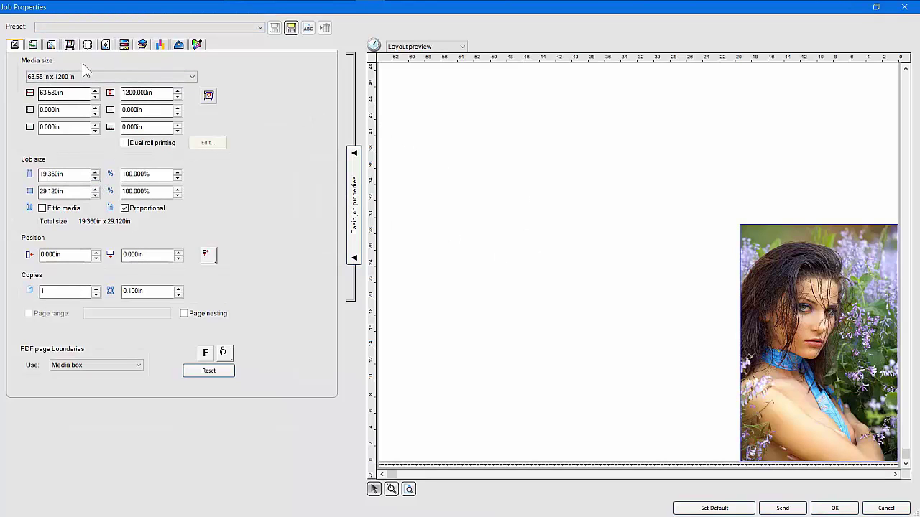
Review the job's Color Management settings and existing presets, then begin saving a new preset
click(52, 45)
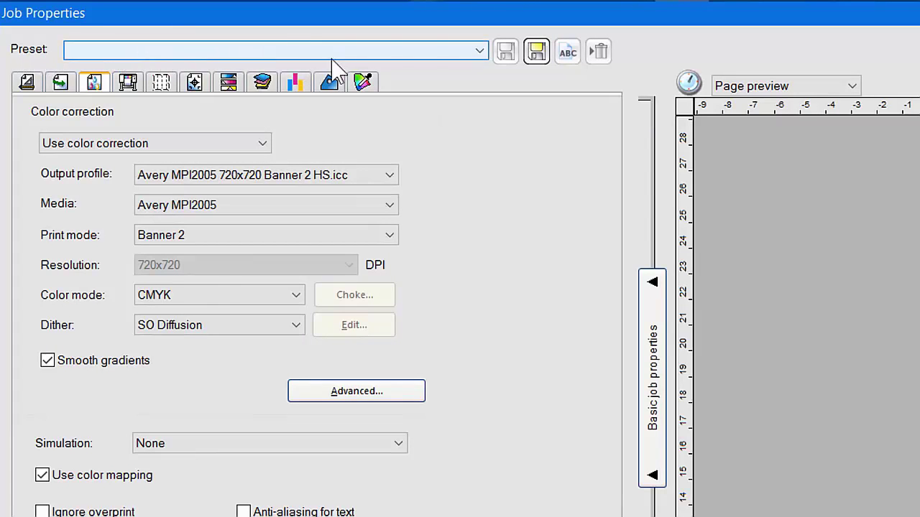
click(476, 50)
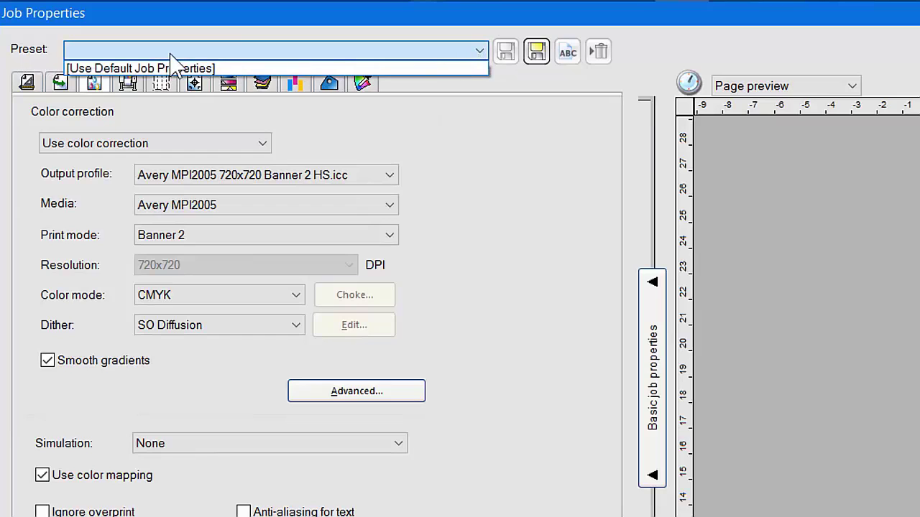
click(528, 148)
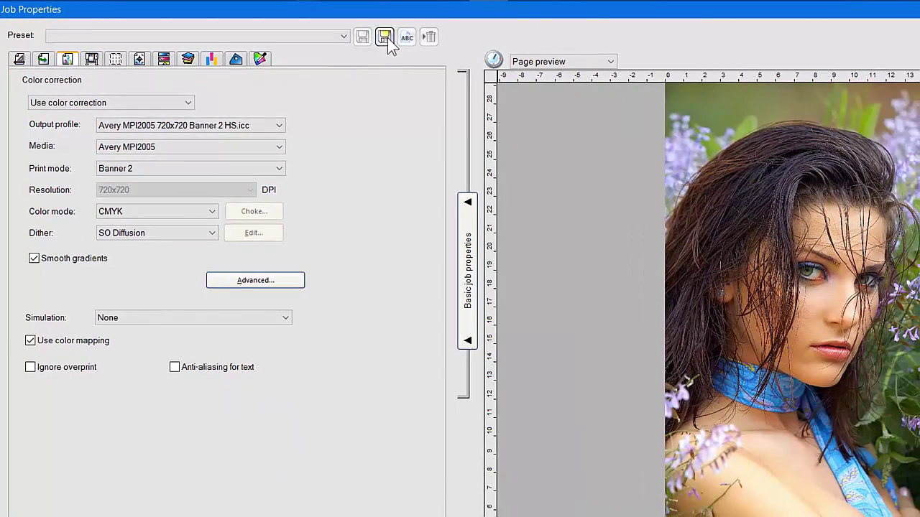
click(386, 39)
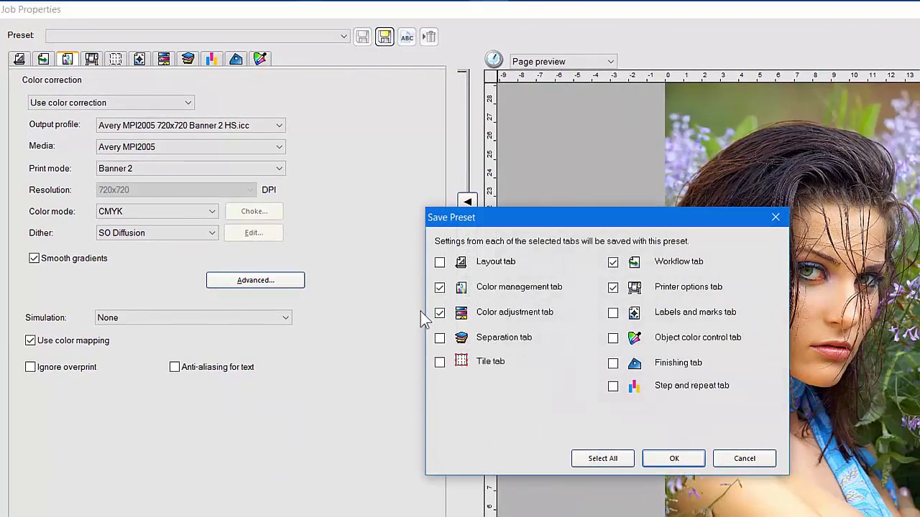
Include every settings tab (Layout, Tile, Separation, Finishing, Step and repeat…) and save as 'Model Agency Poster'
click(439, 264)
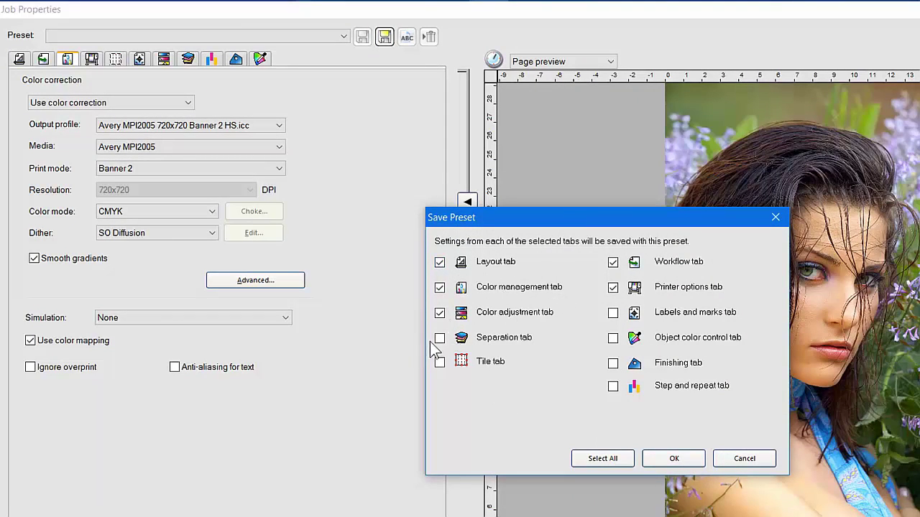
click(439, 363)
click(612, 315)
click(613, 337)
click(613, 363)
click(613, 386)
click(439, 338)
click(685, 458)
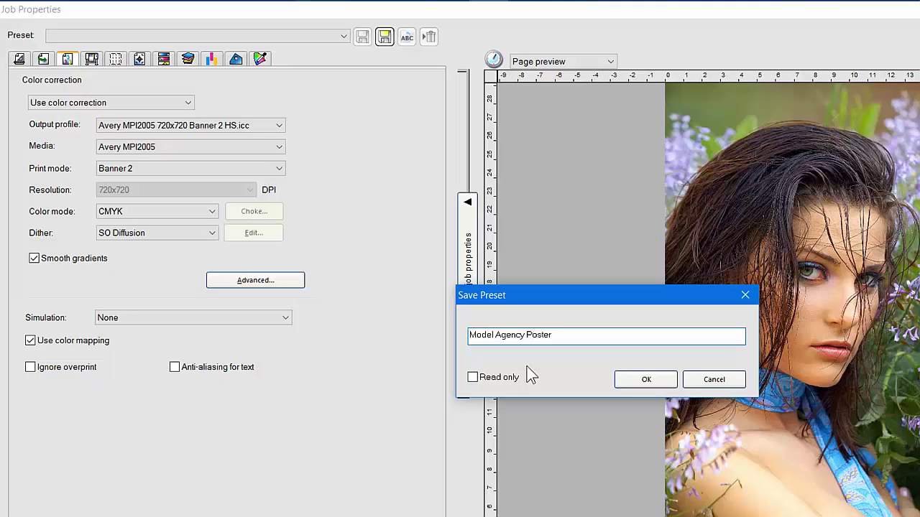
click(646, 381)
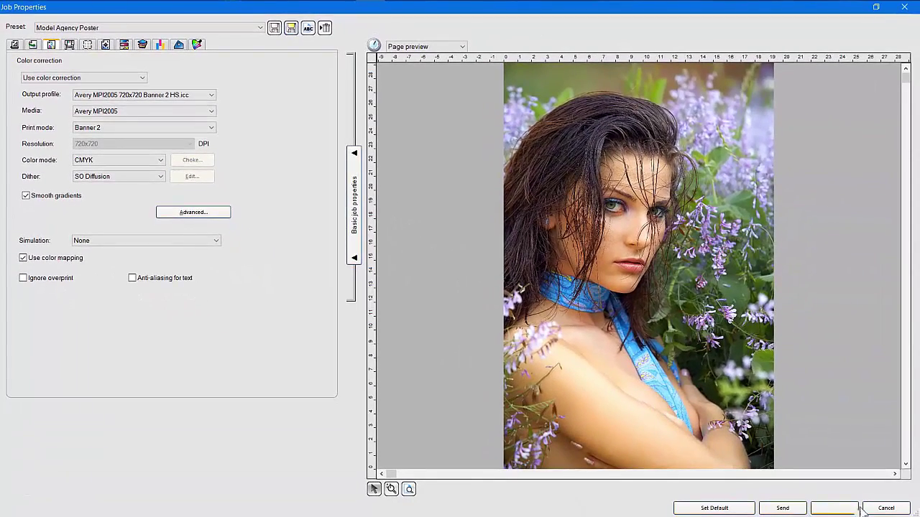
Close Job Properties, reopen RIP and Print in FlexiSIGN, and keep its colour settings over Production Manager's
click(886, 508)
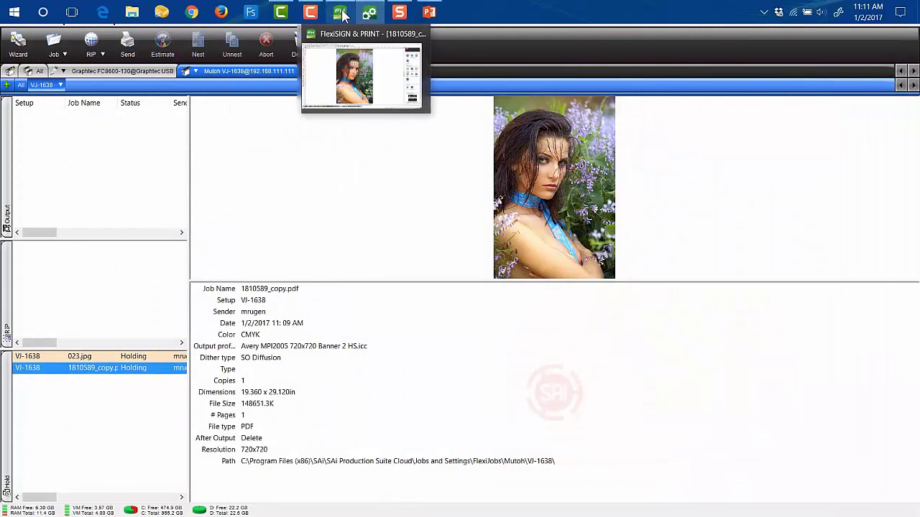
click(342, 15)
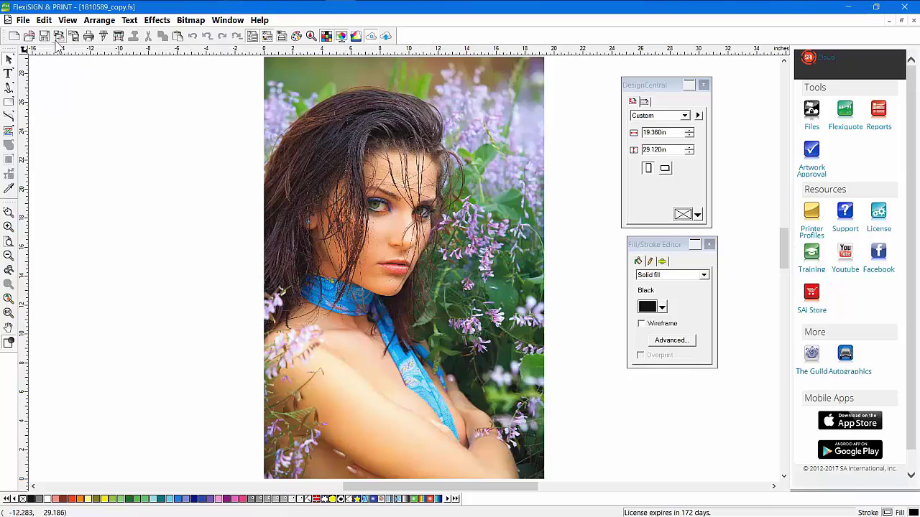
click(120, 40)
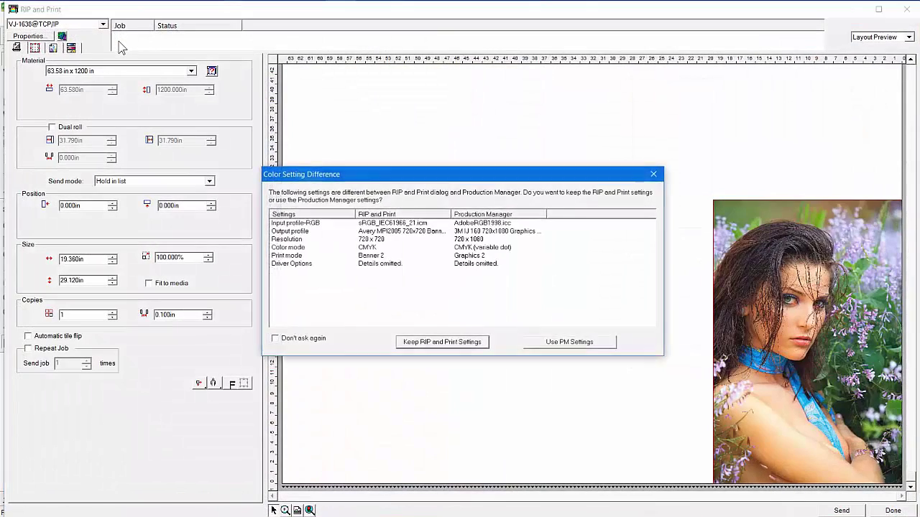
click(457, 343)
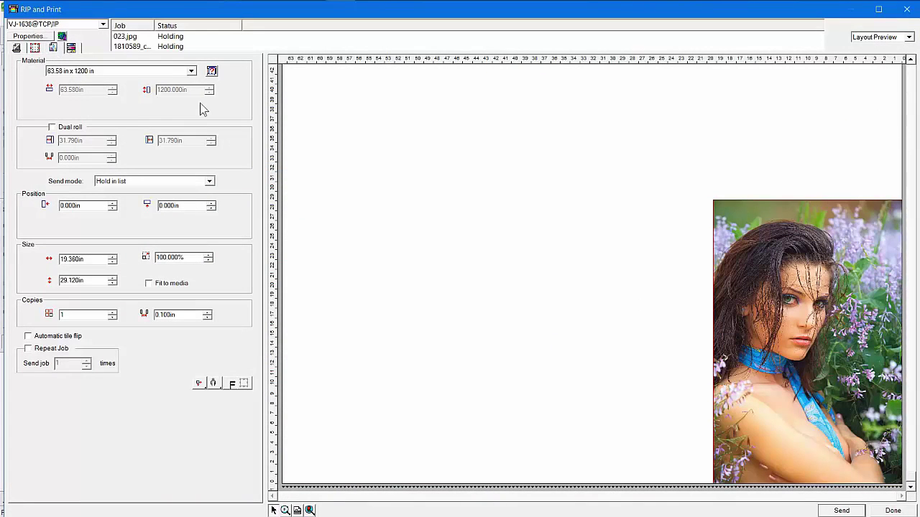
key(ctrl+Tab)
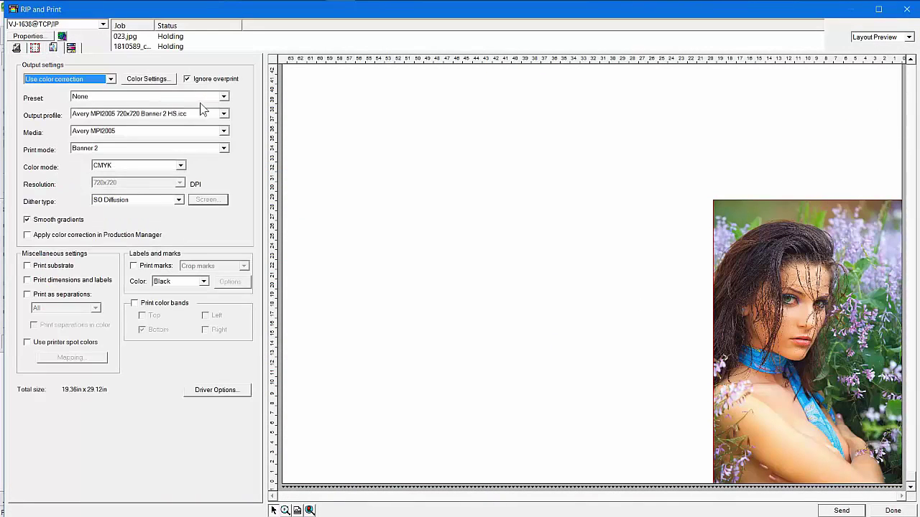
Apply the Model Agency Poster preset to the print job and finish with Done
click(103, 101)
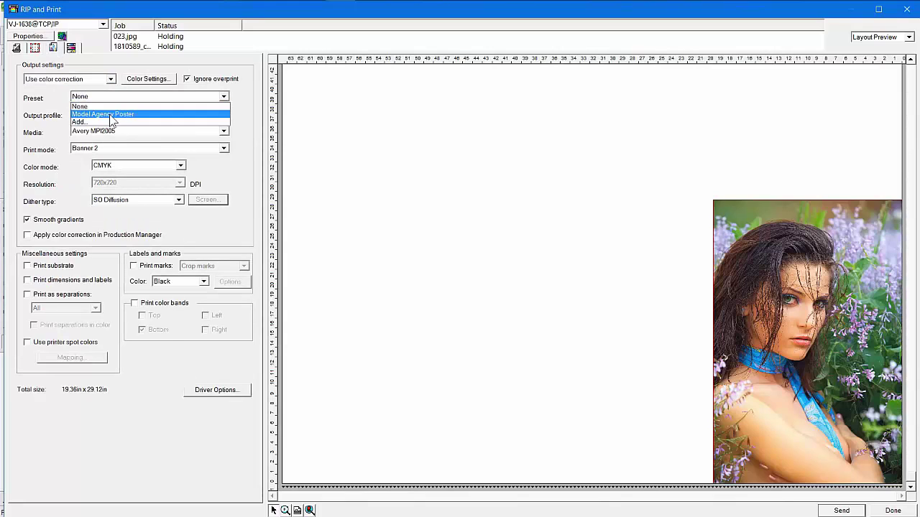
click(111, 115)
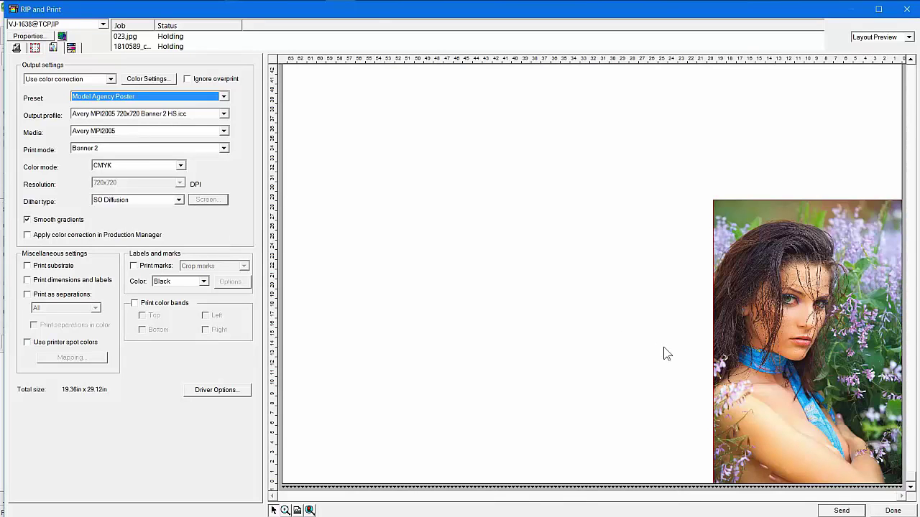
click(893, 511)
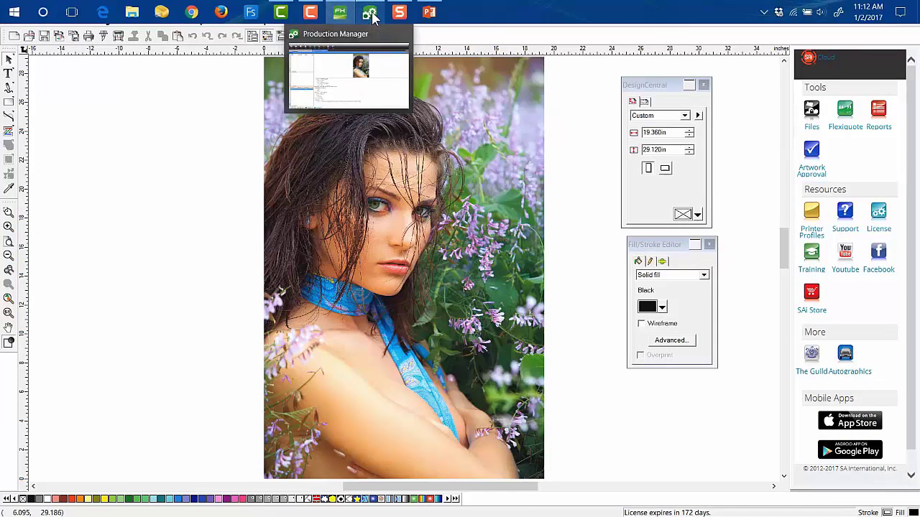
Bring up Production Manager and open the 023.jpg job's properties full screen from the Hold list
click(369, 13)
click(116, 357)
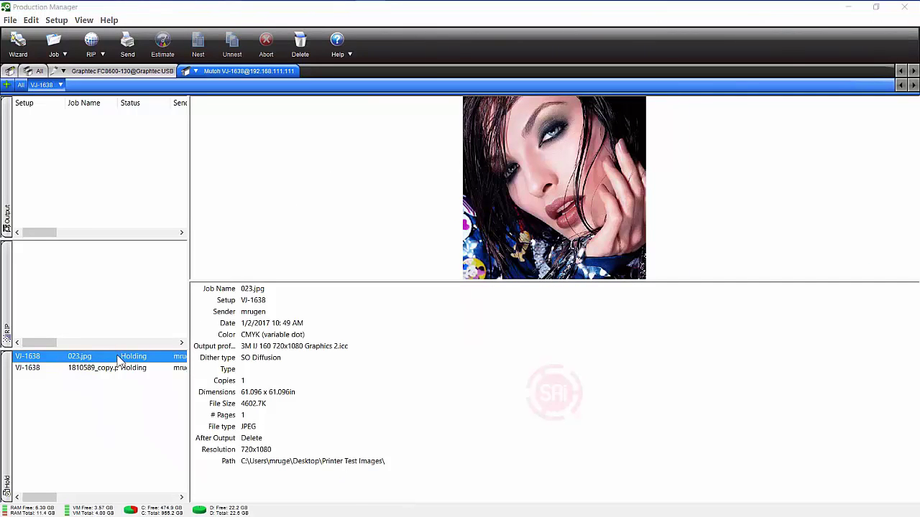
double_click(119, 358)
click(659, 92)
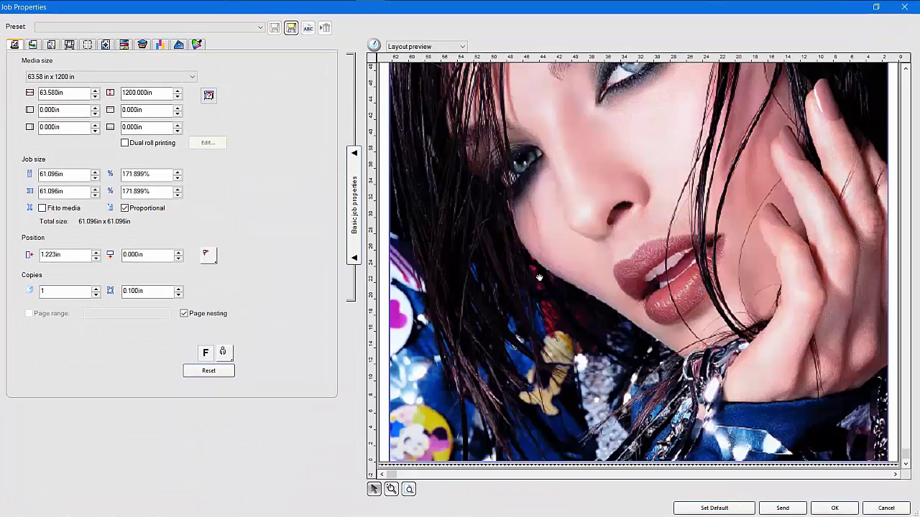
Give 023.jpg 1.025 in grommets, a 2 in fold margin and a 1 in mirror-style bleed
click(179, 46)
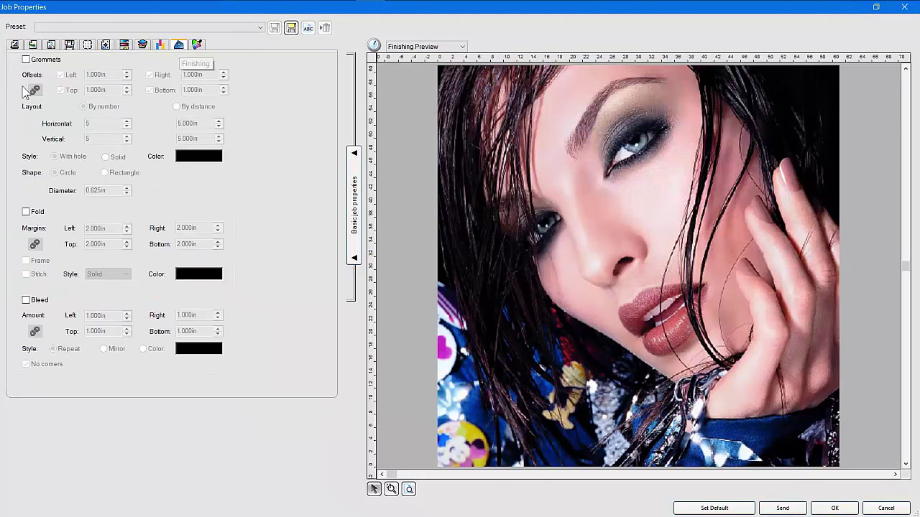
click(29, 61)
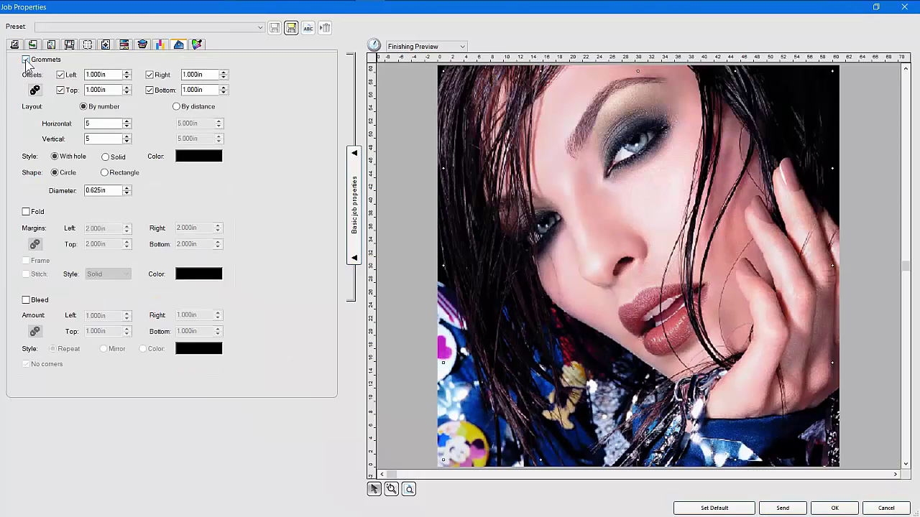
click(127, 189)
click(126, 189)
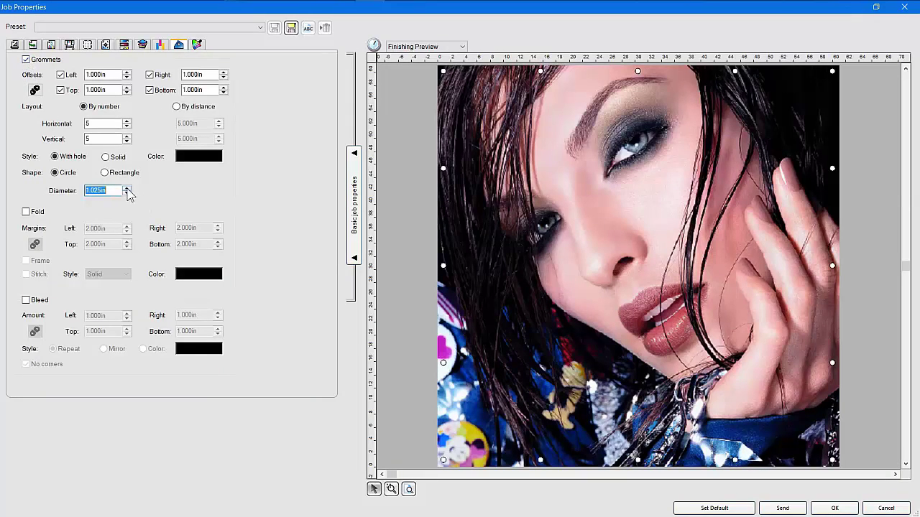
click(26, 212)
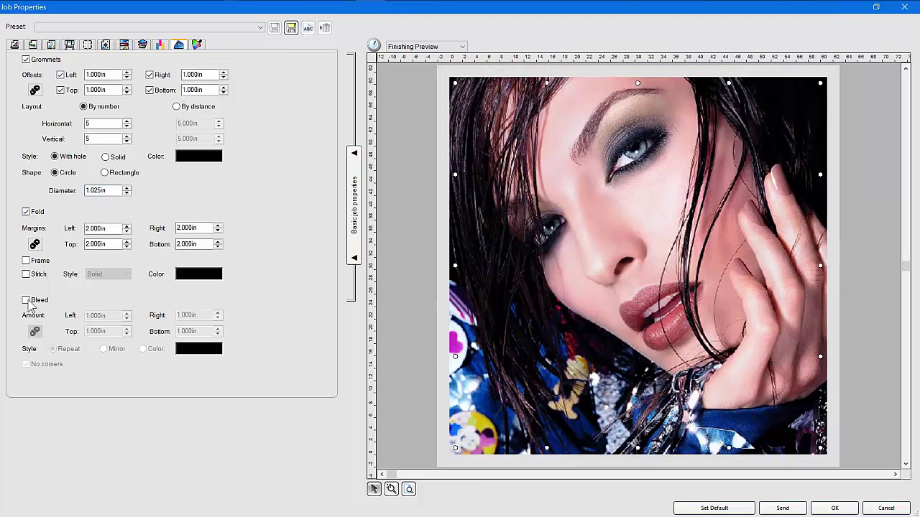
click(26, 300)
click(104, 349)
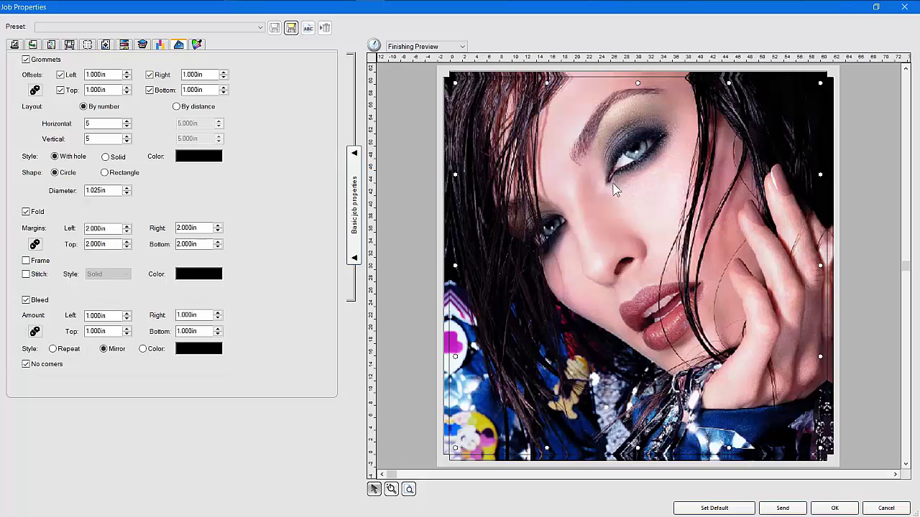
click(15, 44)
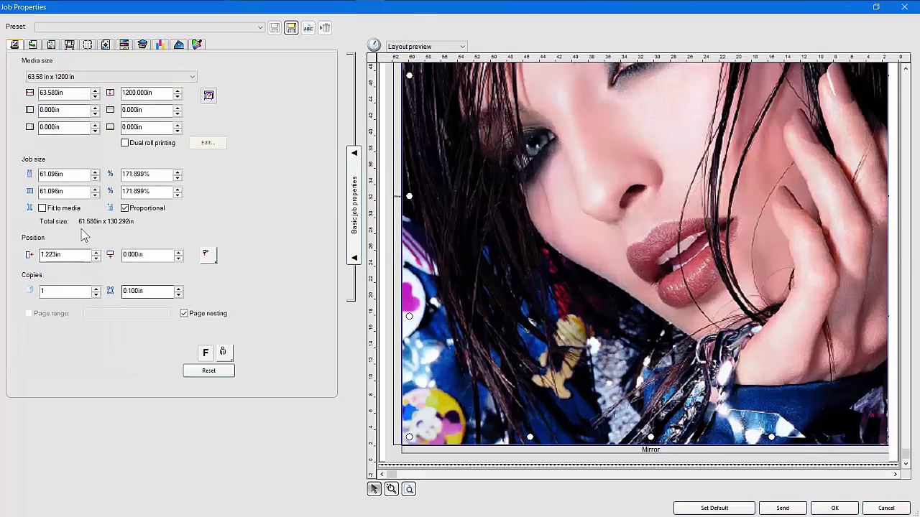
Shrink 023.jpg to 44.080 in square, move it to a 6.100 in offset, and accept
click(42, 207)
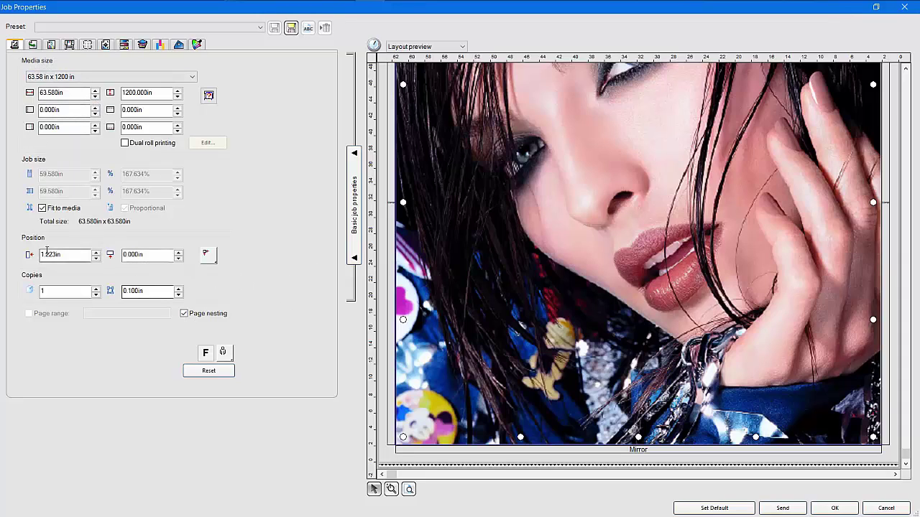
click(42, 207)
click(95, 177)
drag(96, 180, 95, 181)
drag(546, 276, 611, 280)
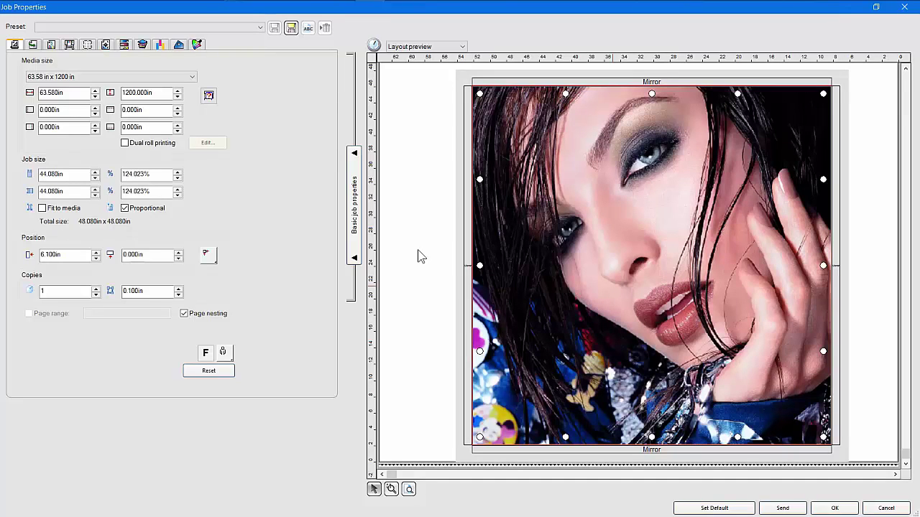
click(834, 508)
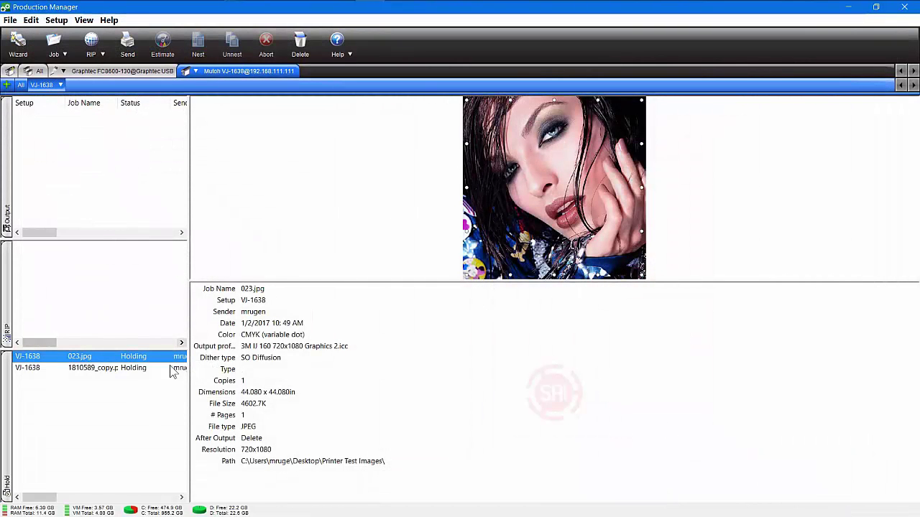
Save all of 023.jpg's job settings as the preset 'Banner Printing' and close its properties
double_click(88, 357)
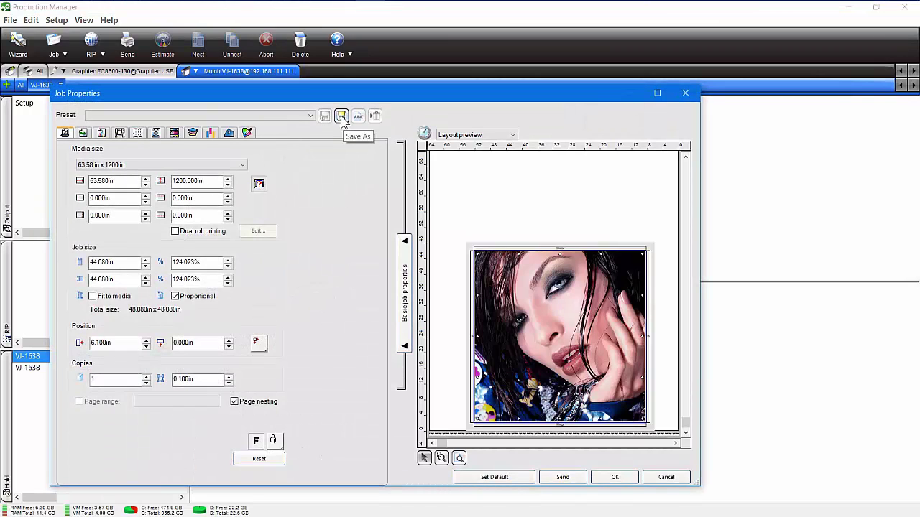
click(341, 117)
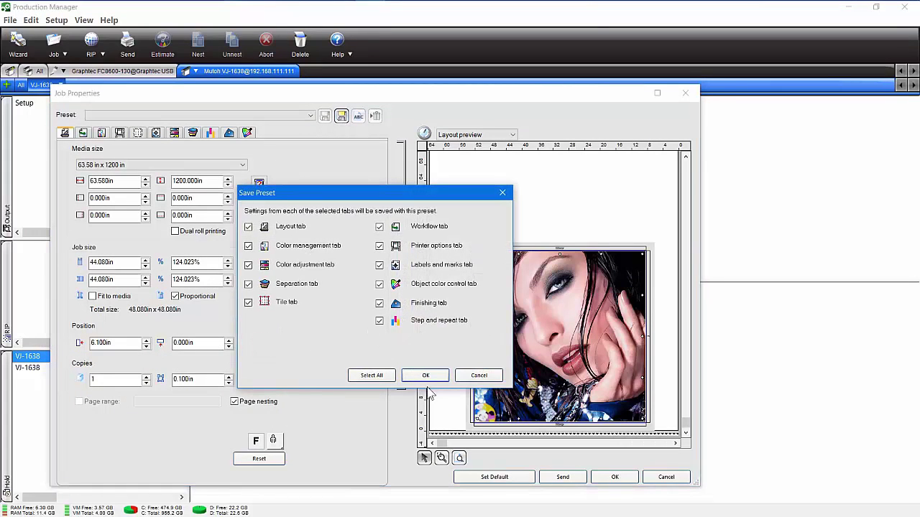
click(425, 375)
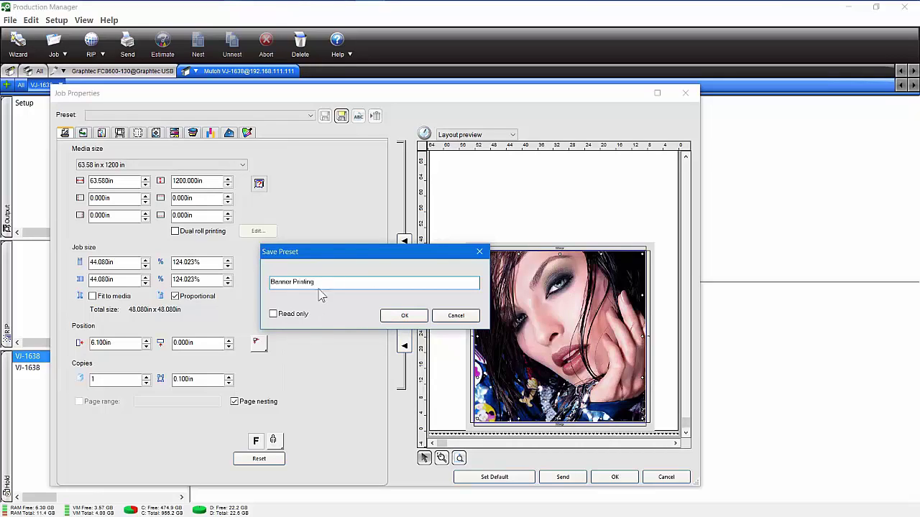
click(407, 316)
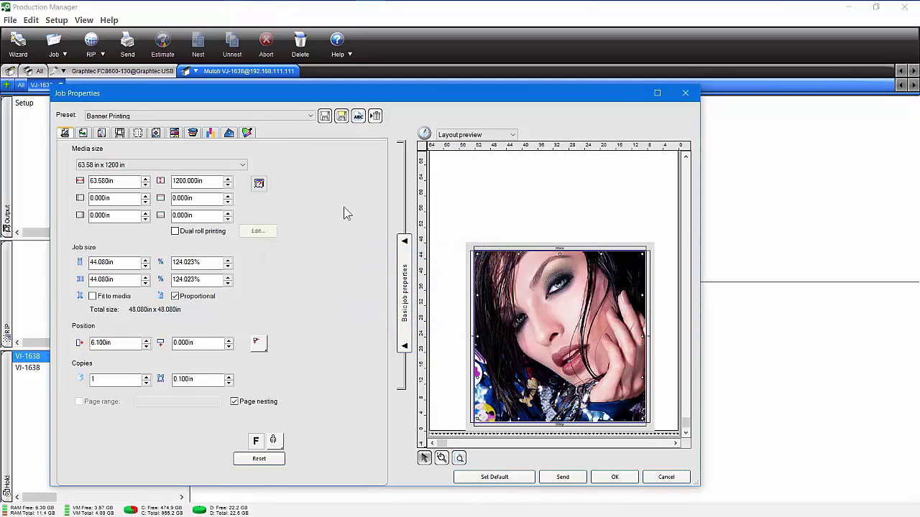
click(615, 478)
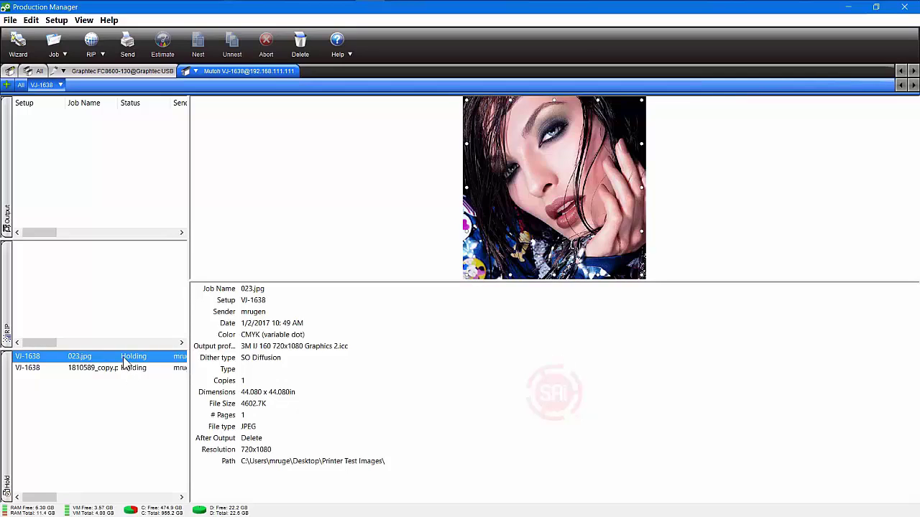
Delete the 023.jpg and 1810589_copy.pdf jobs, then add 023.jpg again with File > Add Job
key(Delete)
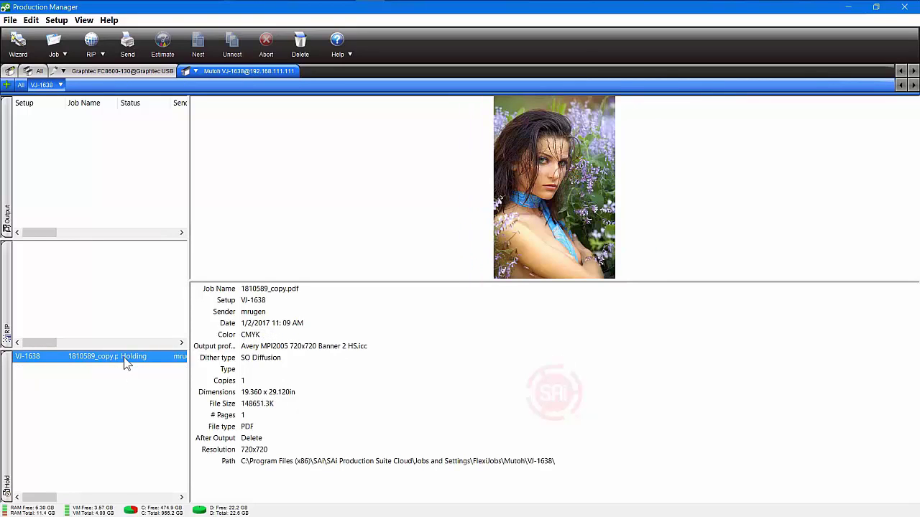
key(Delete)
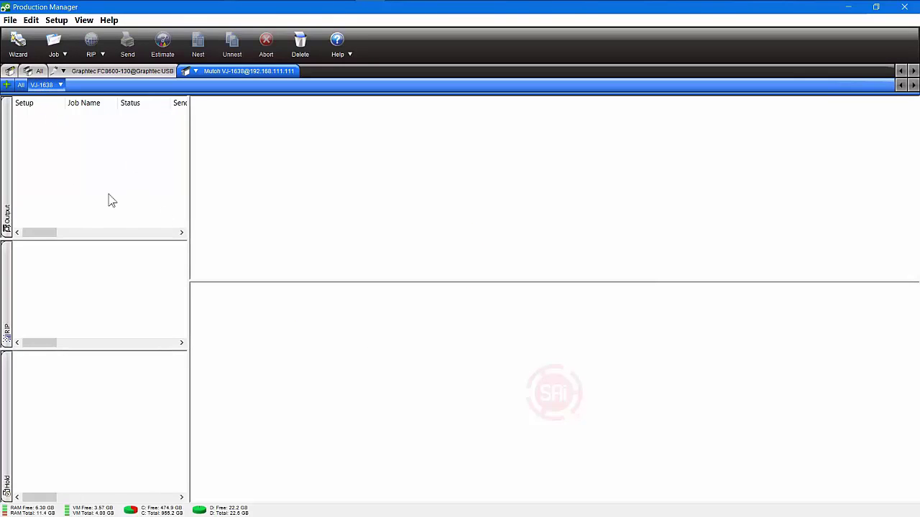
click(11, 20)
click(28, 35)
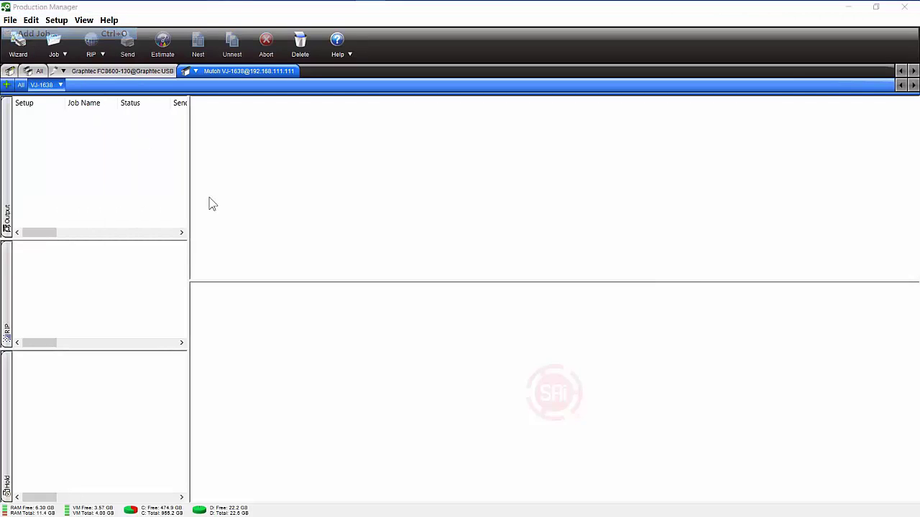
double_click(397, 194)
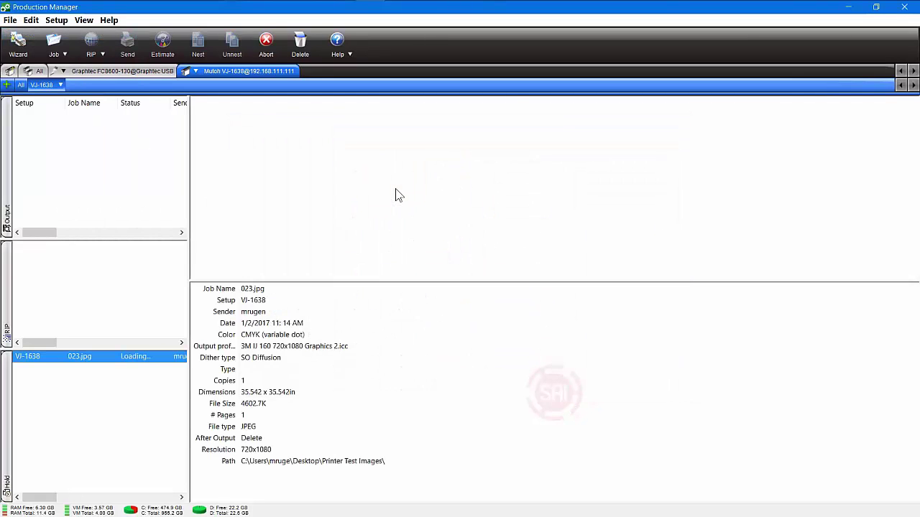
Apply the Banner Printing preset to the newly added 023.jpg job
double_click(94, 357)
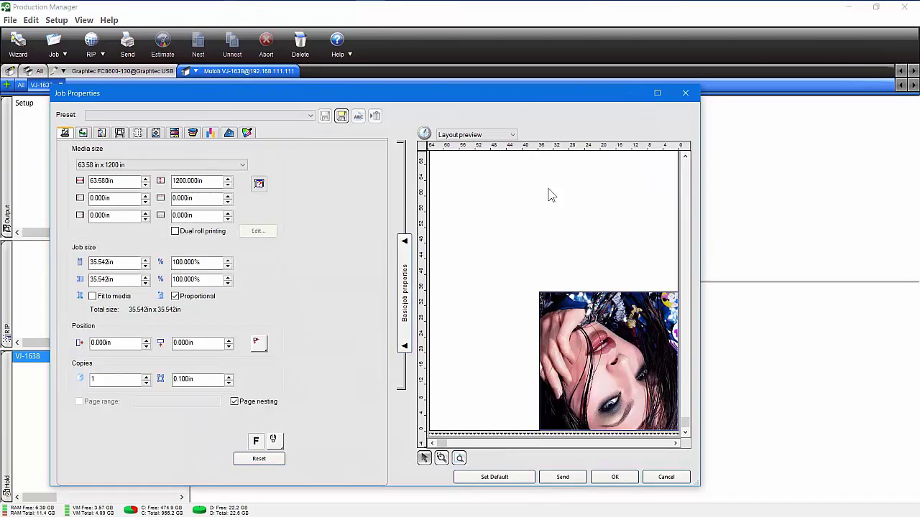
click(252, 116)
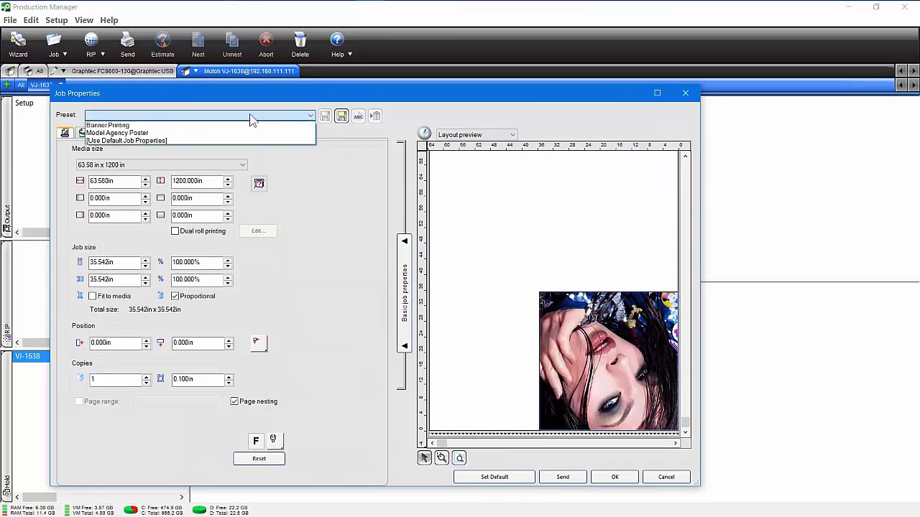
click(133, 125)
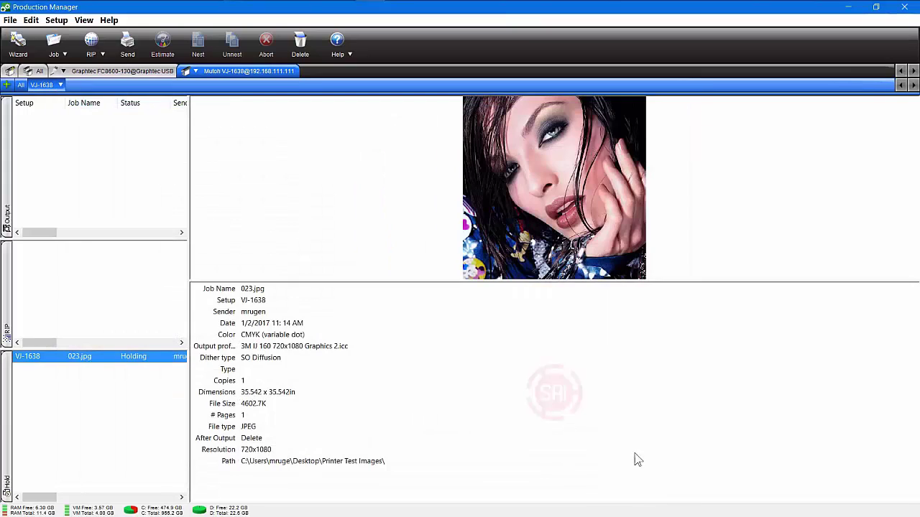
click(115, 399)
click(85, 359)
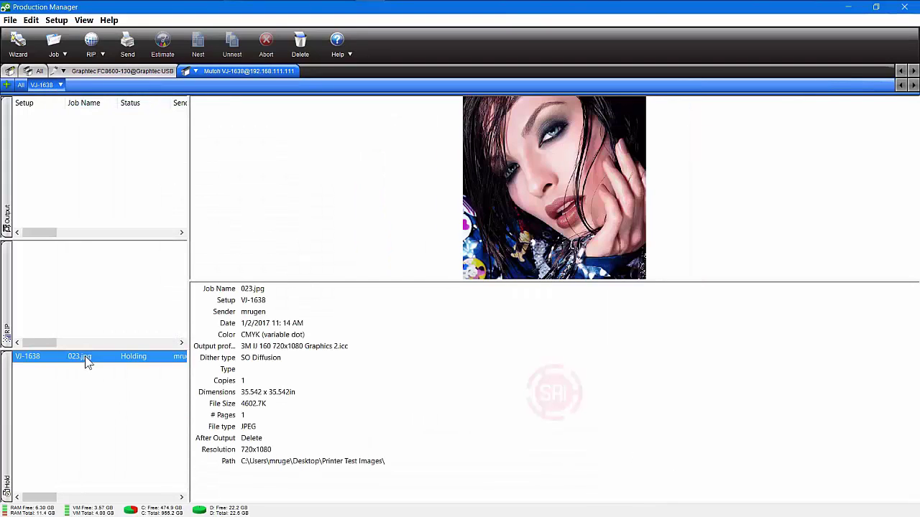